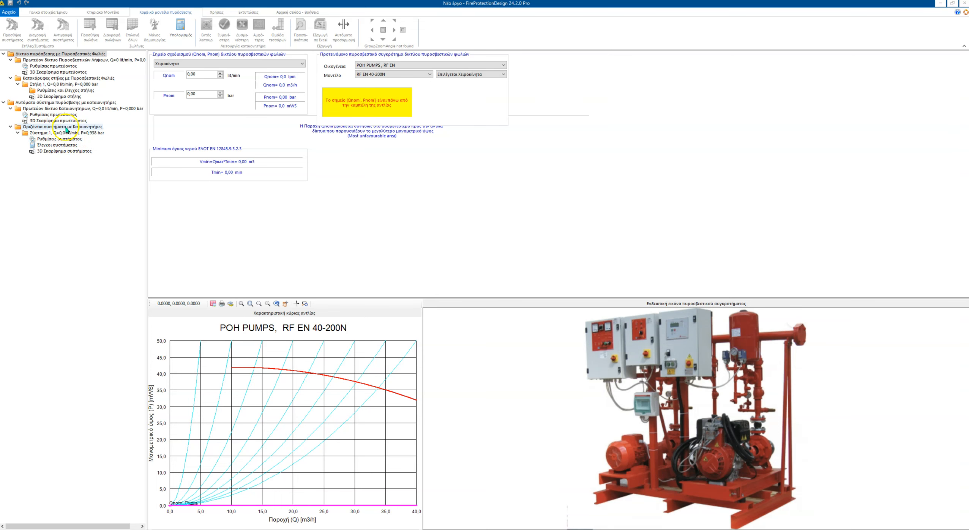
- Open the settings of horizontal sprinkler system Σύστημα 1 and read its online help pages from hazard class through wizard parameters
left_click(55, 139)
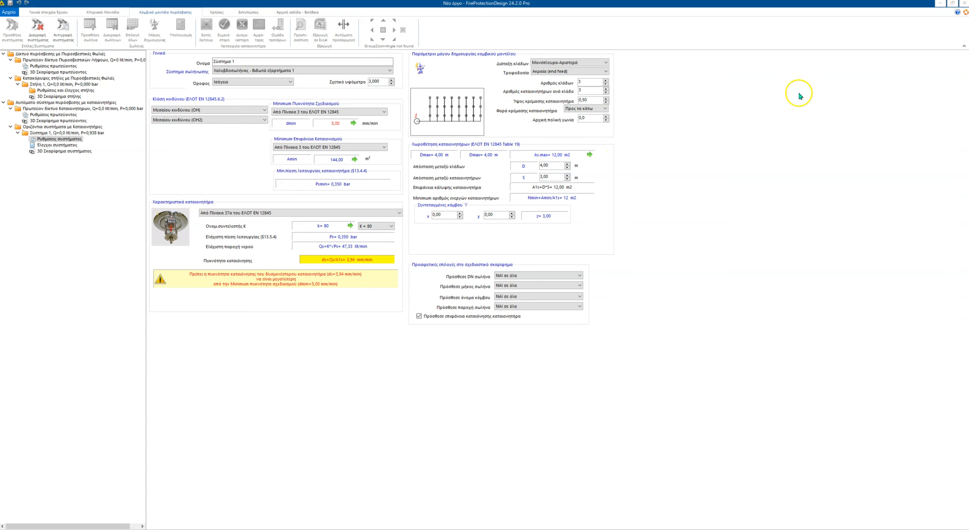
left_click(957, 13)
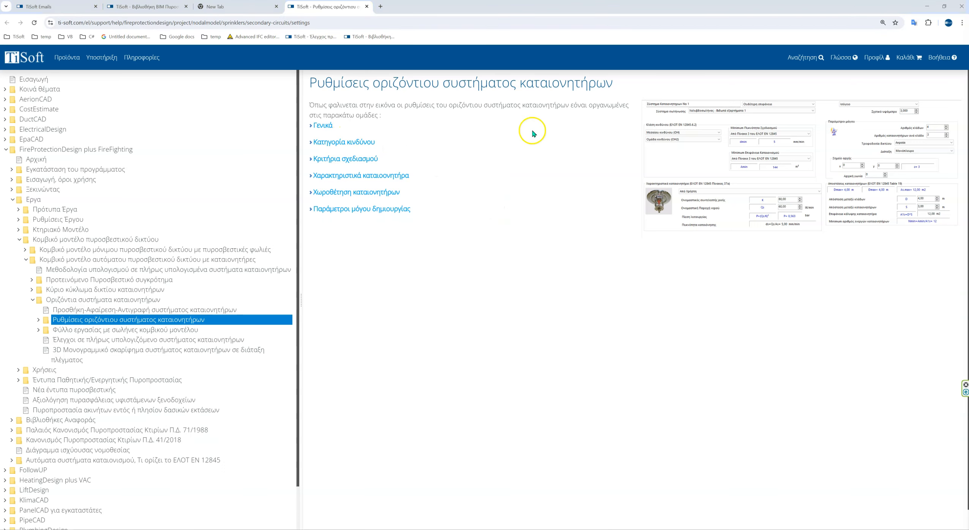
left_click(38, 320)
left_click(55, 339)
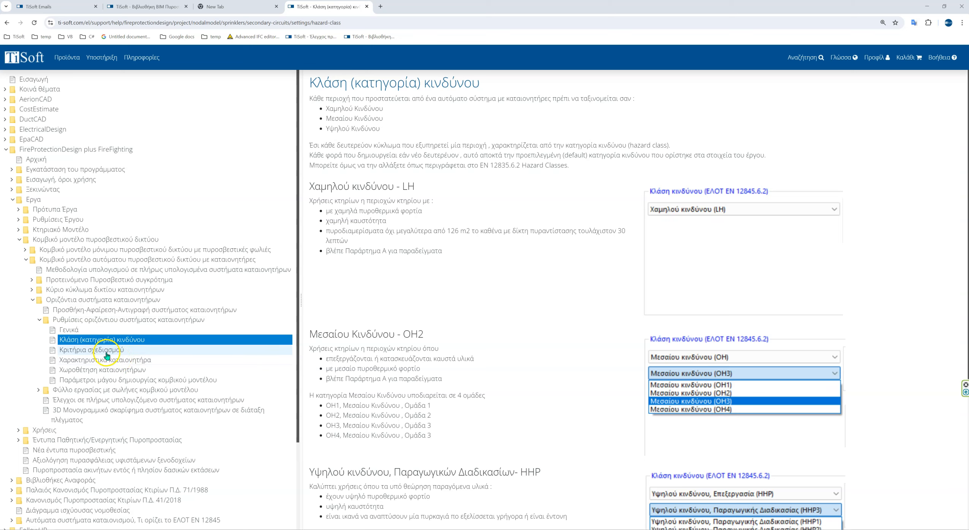
left_click(113, 351)
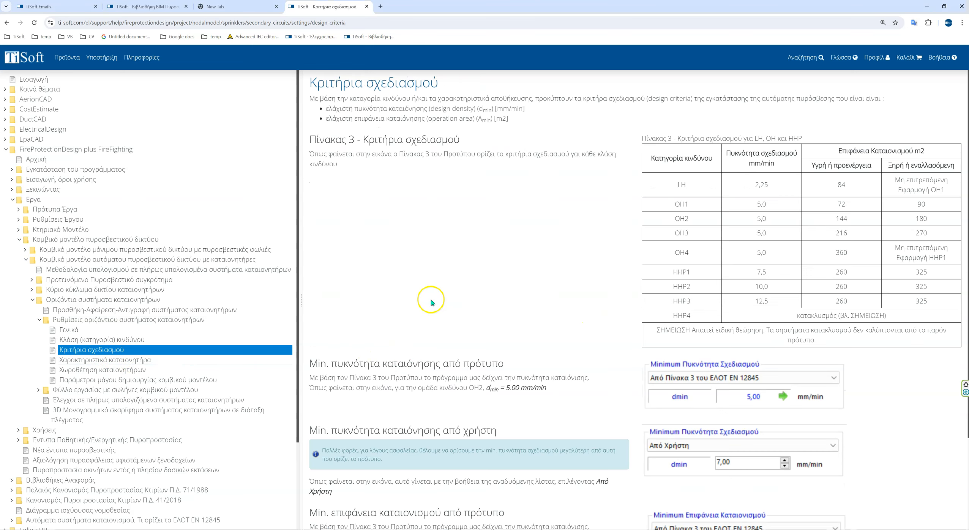
left_click(116, 361)
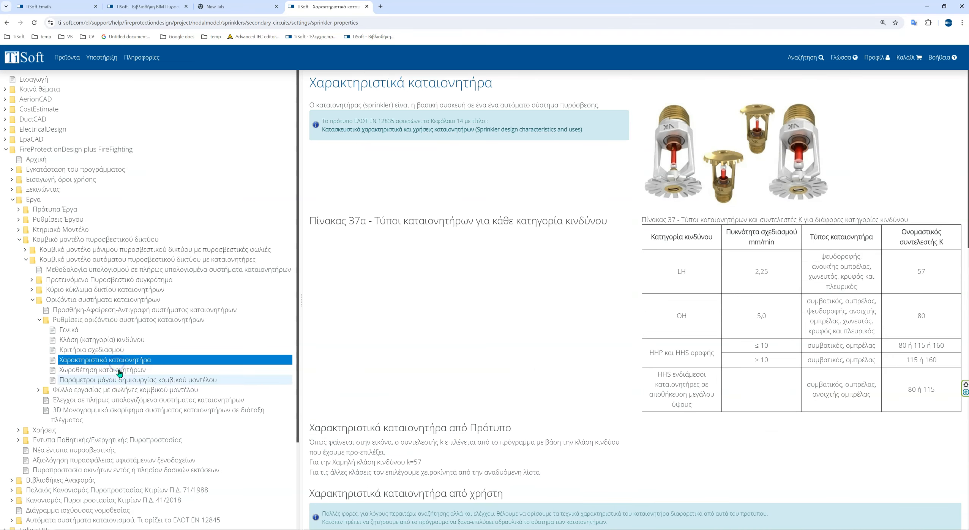
left_click(116, 370)
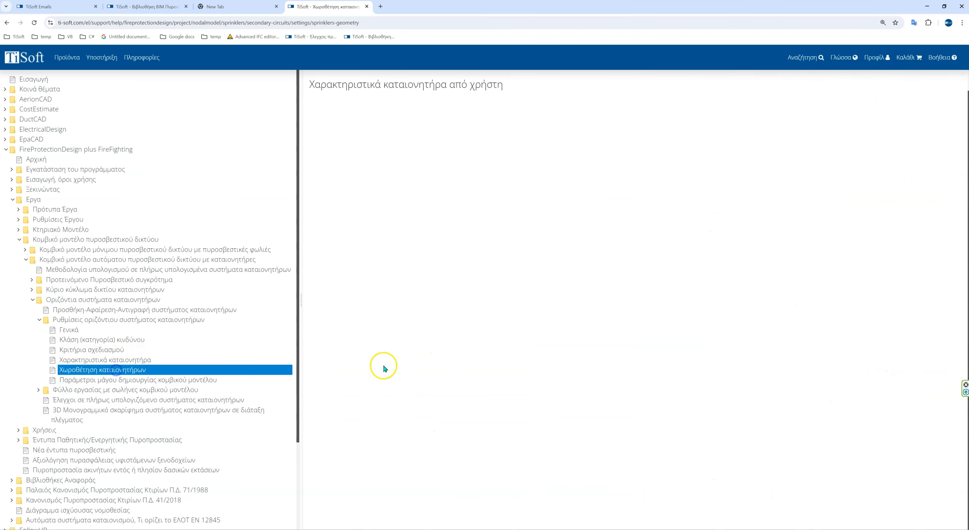
left_click(118, 381)
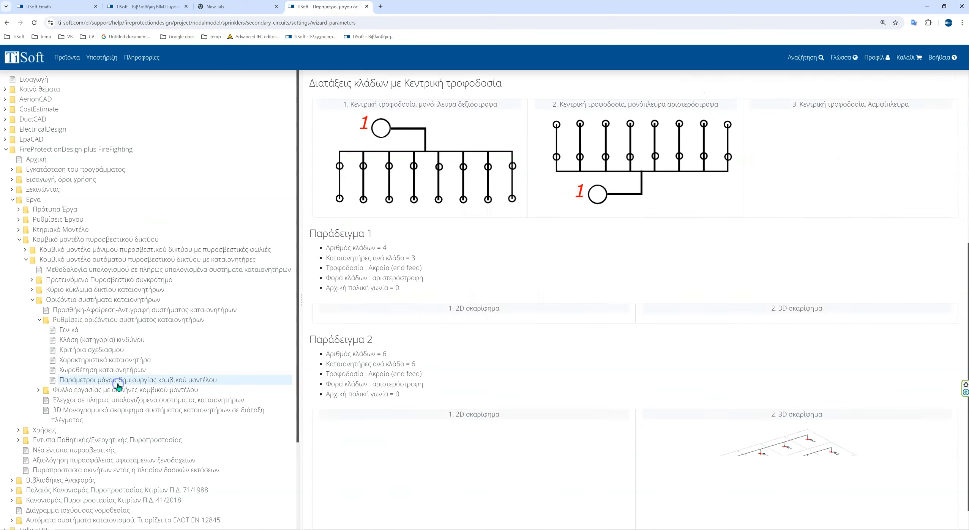
scroll(427, 347, "down", 5)
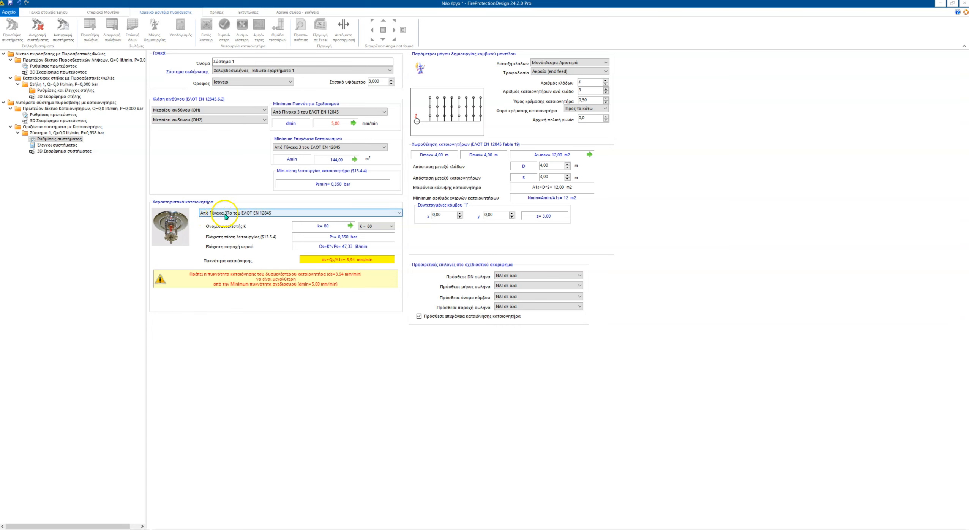
- Review the available sources for the sprinkler characteristics and the nominal K factor choices in the settings of Σύστημα 1
left_click(164, 142)
left_click(247, 213)
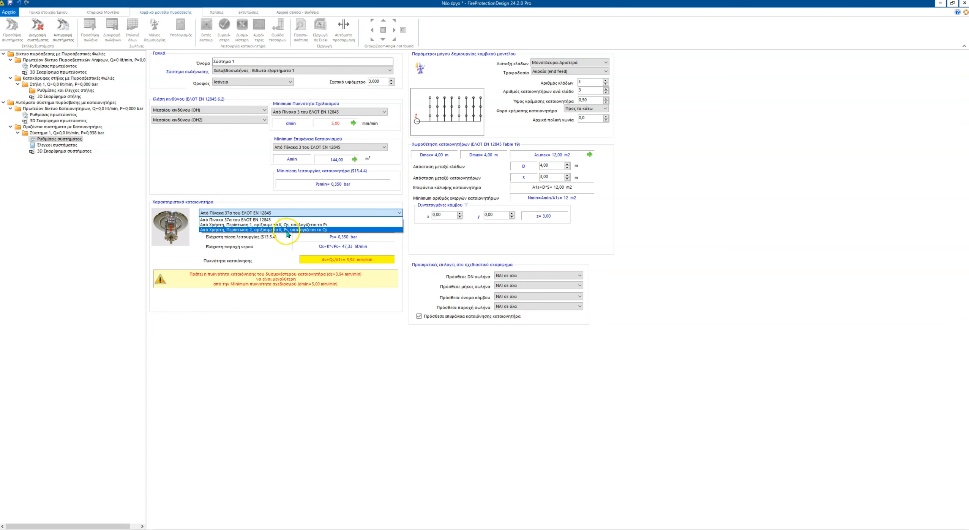
left_click(186, 164)
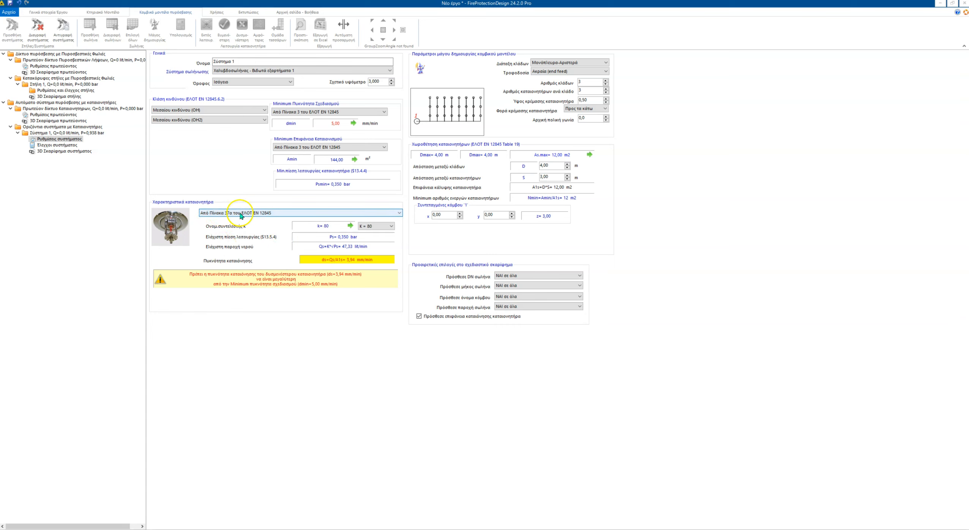
left_click(380, 226)
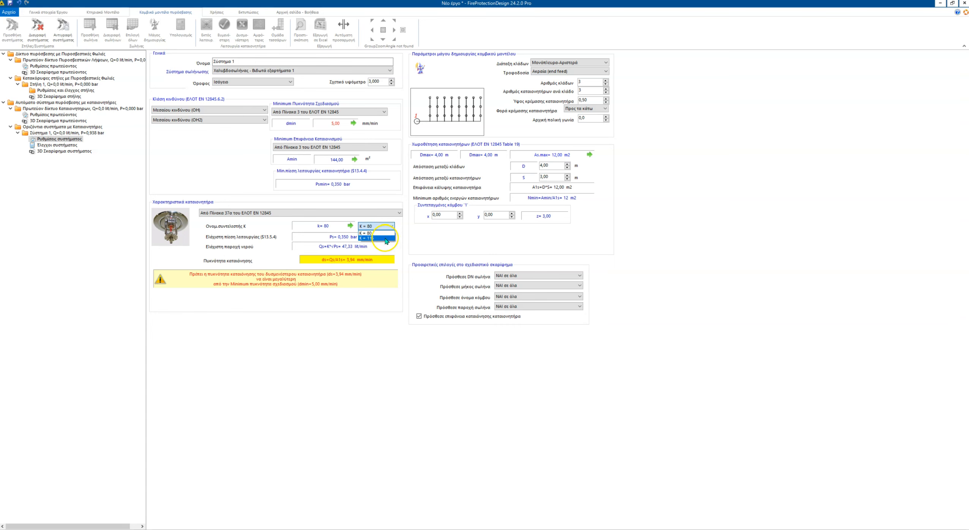
left_click(325, 227)
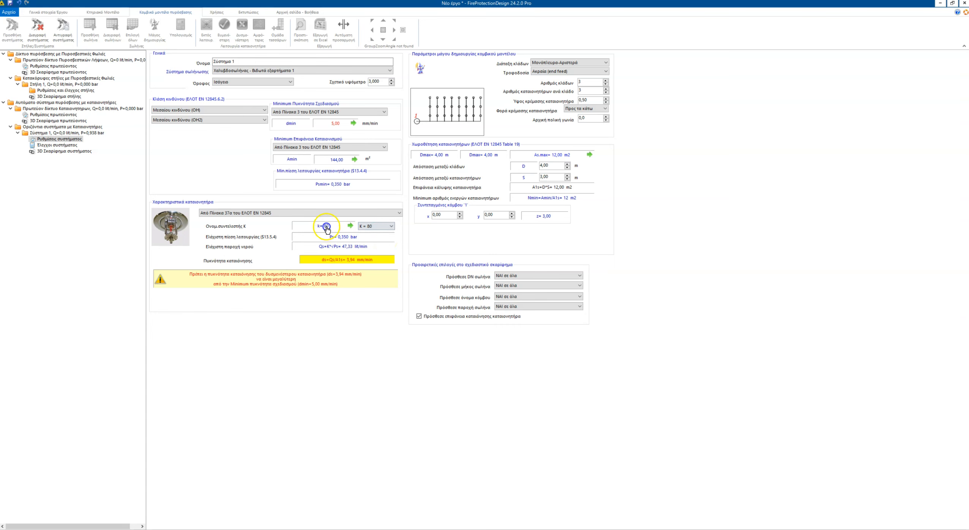
- Consult Table 37a of ΕΛΟΤ EN 12845 in the online help and select K = 80 as the sprinkler's nominal factor
left_click(349, 227)
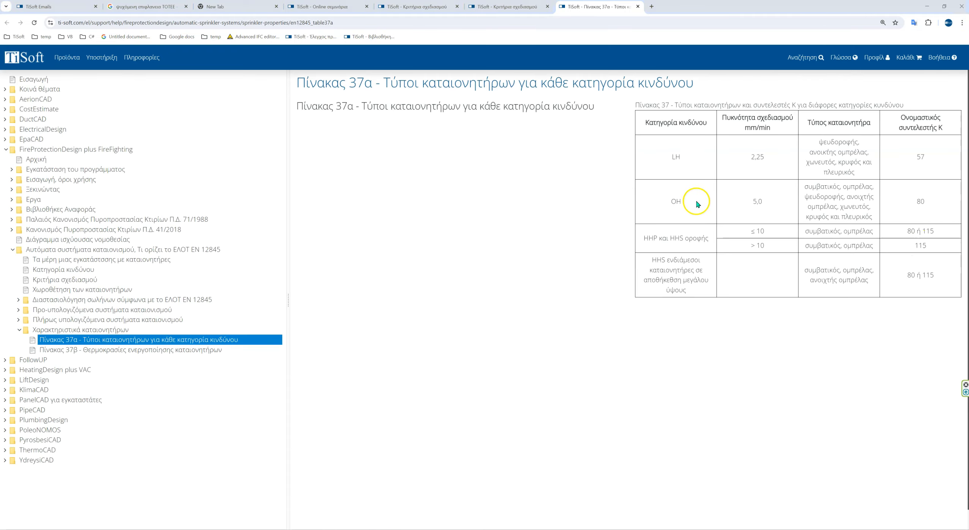
triple_click(921, 231)
key("alt+Tab")
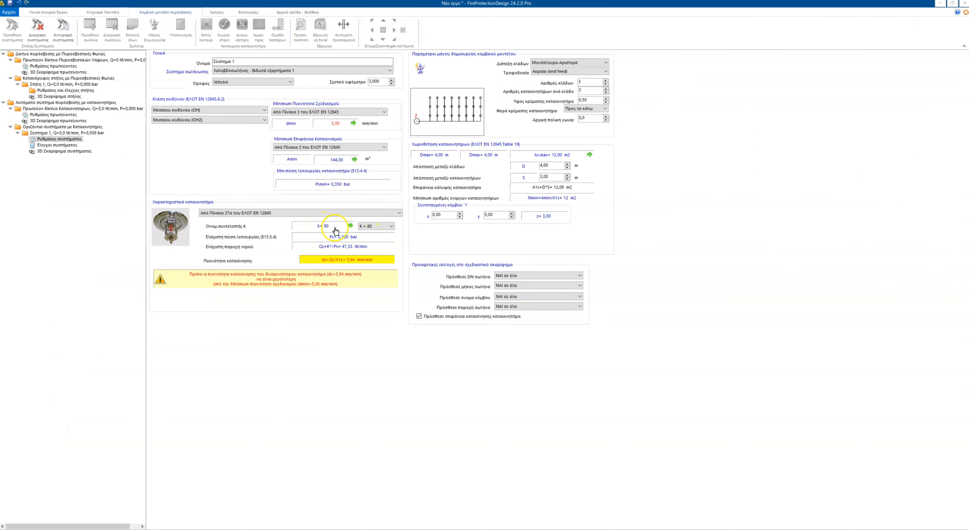
left_click(383, 226)
left_click(377, 233)
left_click(332, 240)
- Try the user-defined sprinkler characteristics: case 1 with K 85 and Qs 70 lit/min, and case 2 based on K and Ps
left_click(251, 213)
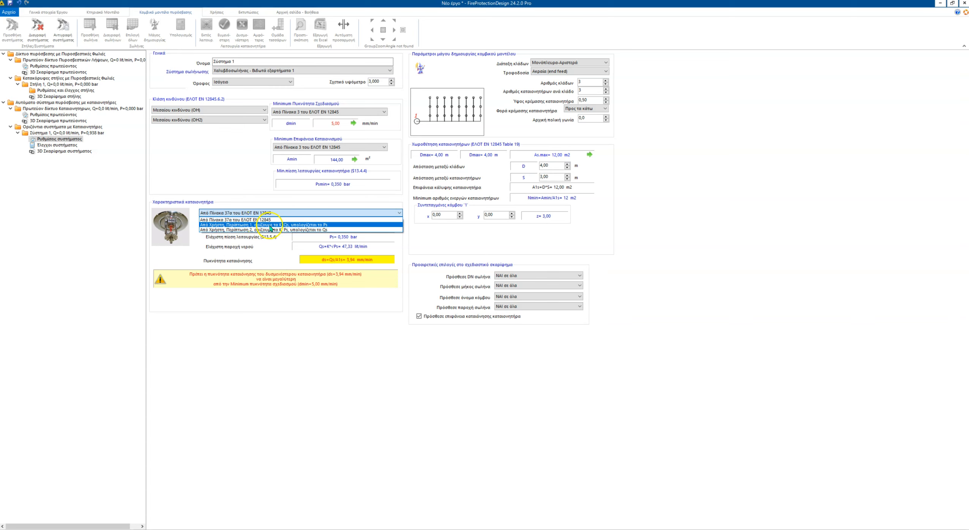
left_click(308, 226)
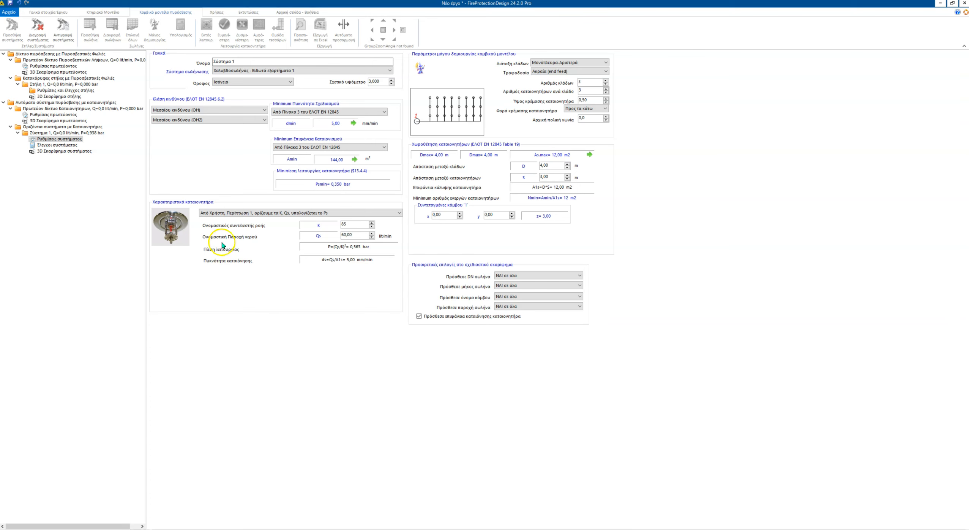
left_click(307, 236)
left_click(360, 224)
left_click(361, 224)
left_click(249, 214)
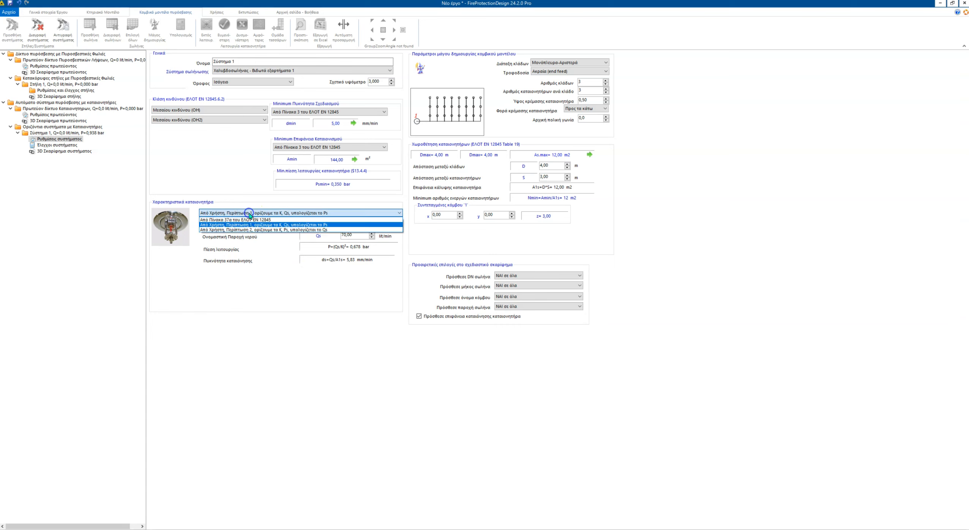
left_click(227, 230)
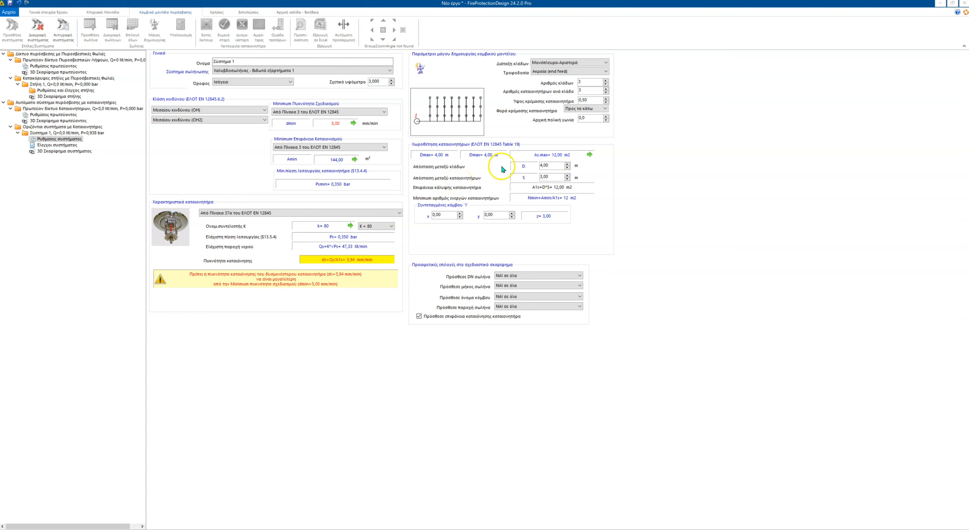
- Set the distance D between sprinkler branches to 3.10 m
left_click(567, 168)
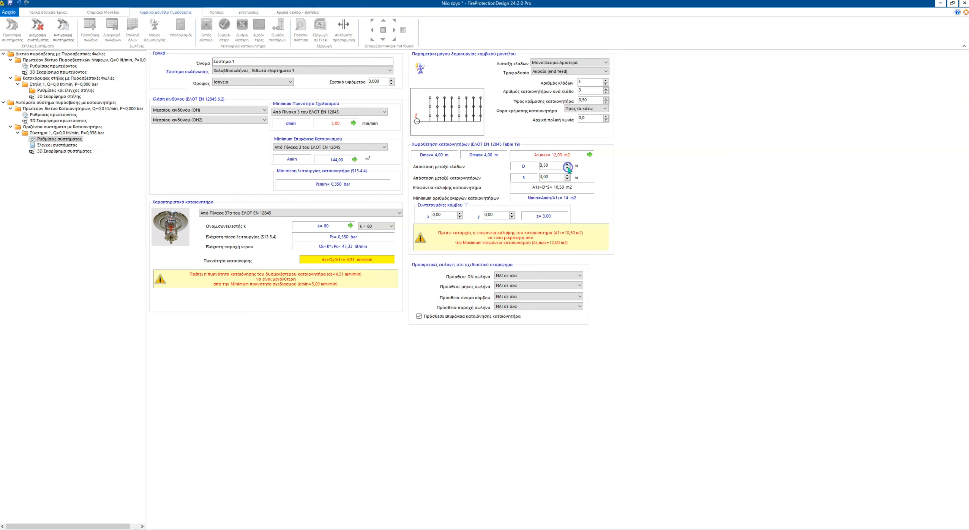
left_click(567, 168)
left_click(568, 168)
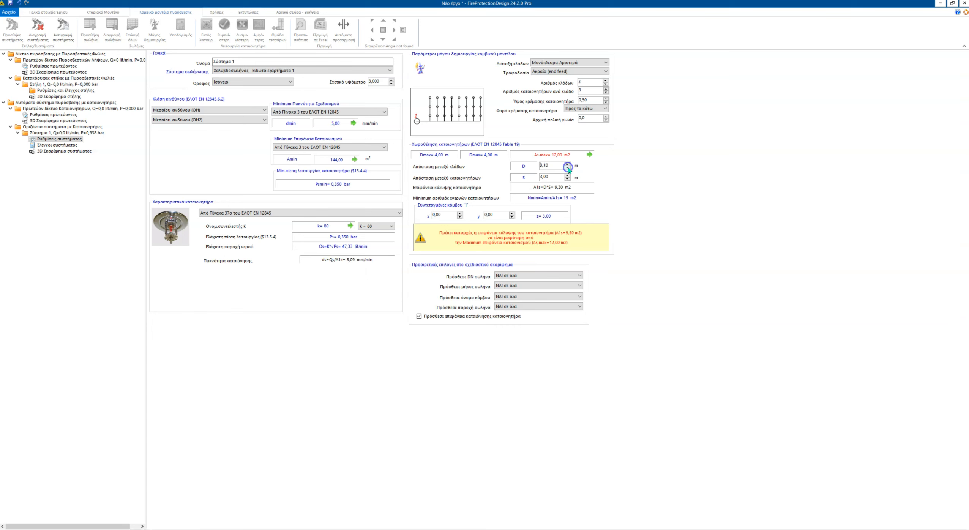
left_click(555, 166)
- Check the maximum spacing and maximum area per sprinkler for hazard class OH in Table 19 of the online help
left_click(590, 156)
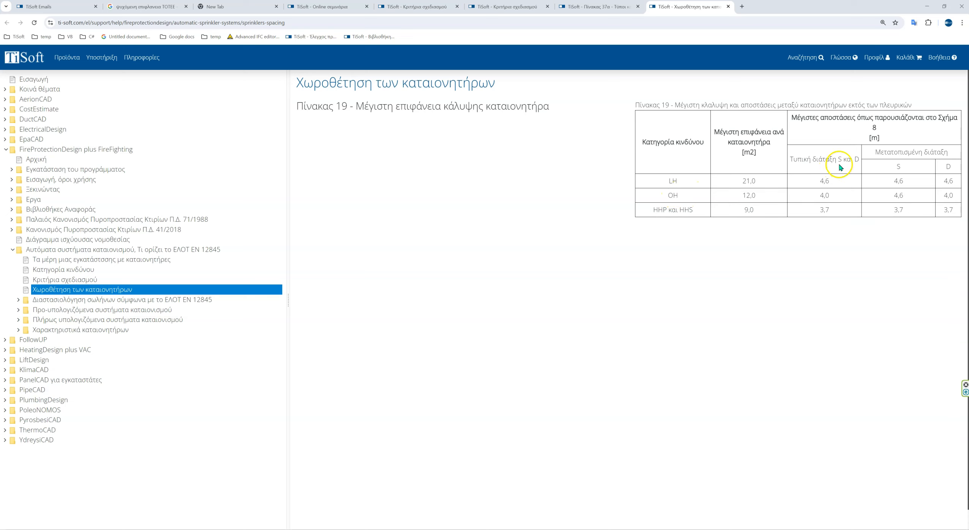
left_click(821, 195)
key("alt+Tab")
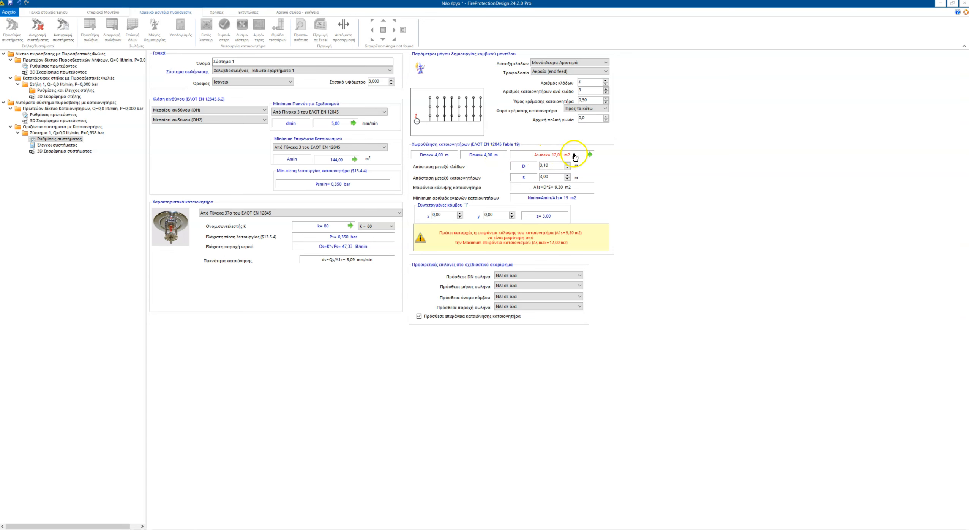
key("alt+Tab")
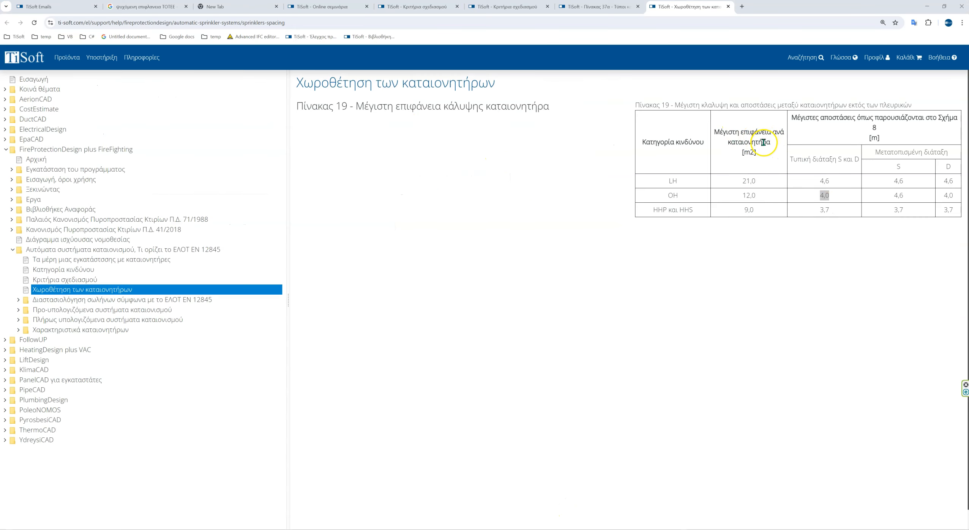
left_click(743, 194)
key("alt+Tab")
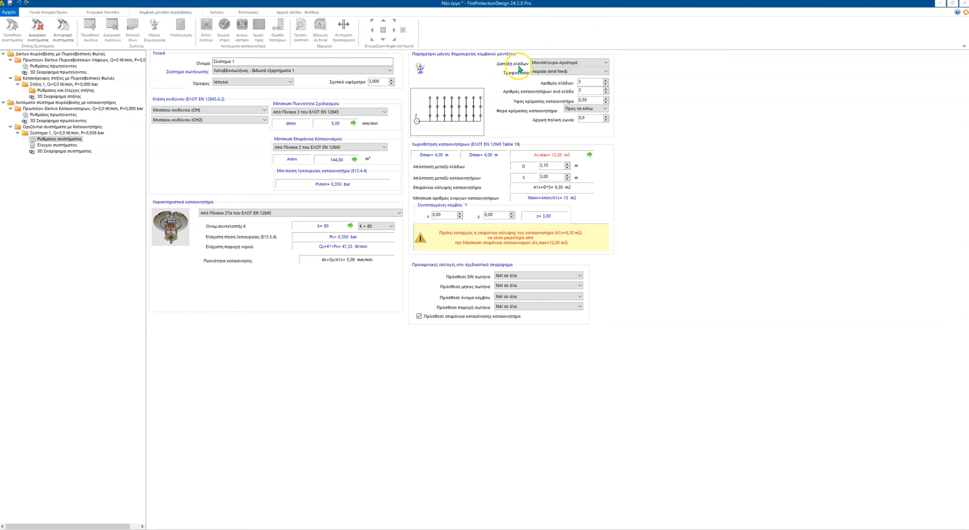
- Review the branch arrangement options and try central feed in the node model wizard parameters before restoring end feed
left_click(579, 64)
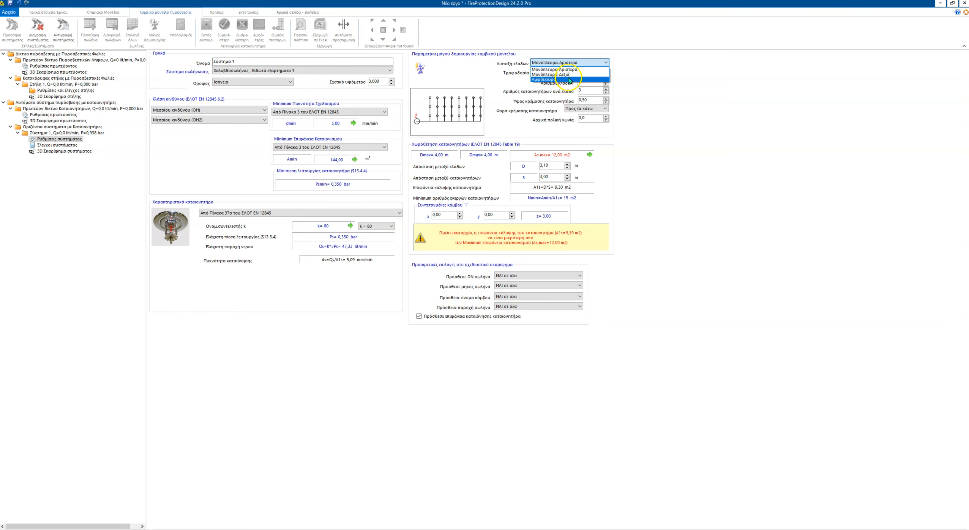
left_click(508, 73)
left_click(546, 73)
left_click(562, 82)
left_click(541, 71)
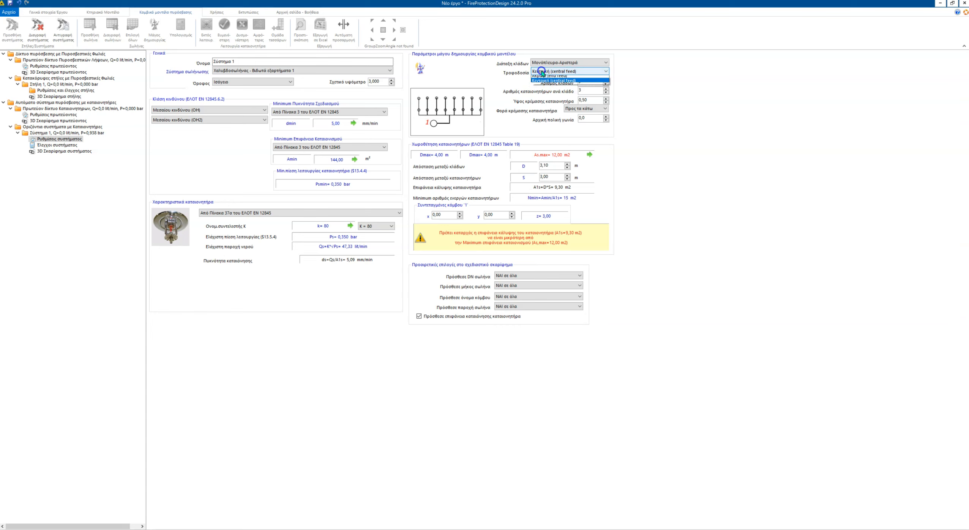
left_click(543, 76)
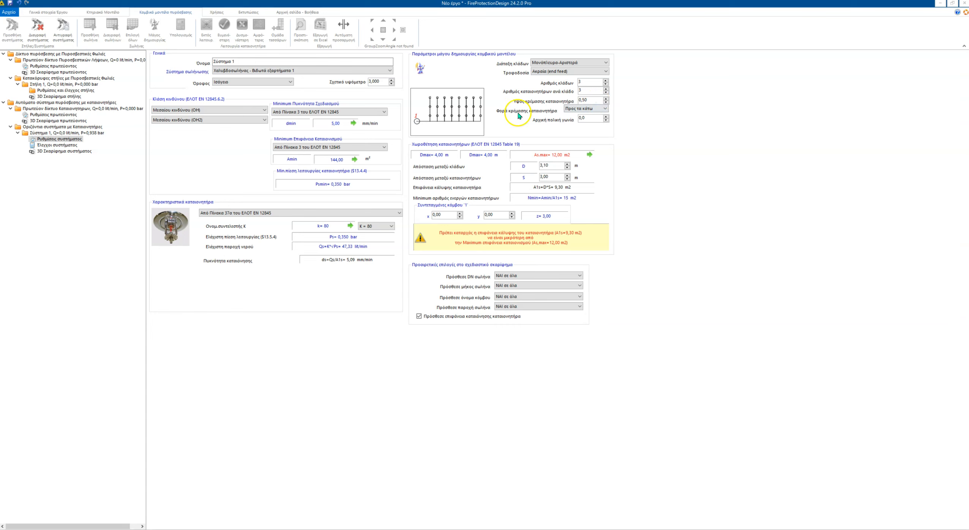
- Review the options for the sprinkler hanging direction and for adding pipe DN labels to the design sketch
left_click(567, 110)
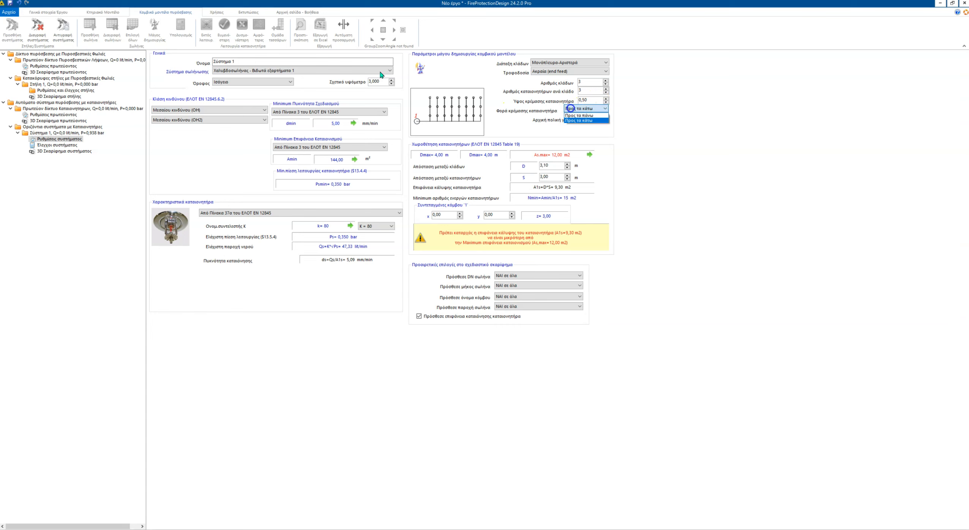
left_click(650, 106)
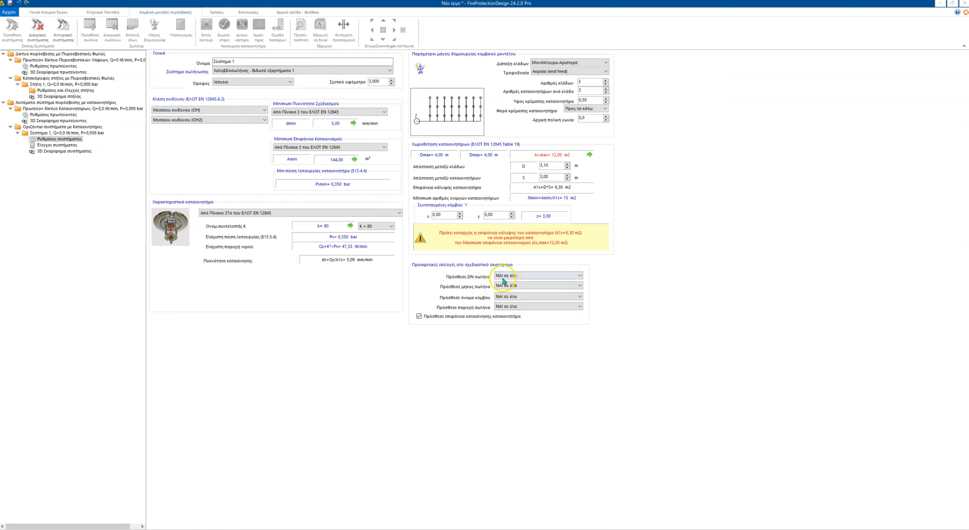
left_click(531, 276)
left_click(629, 284)
- Save the project and generate the pipe network of Σύστημα 1 with the automatic creation wizard, accepting the listed parameters
left_click(37, 133)
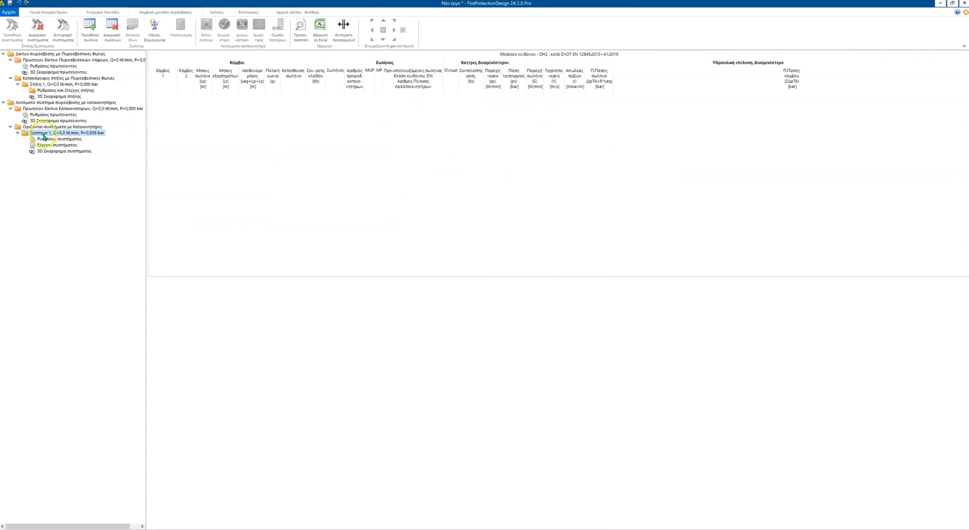
key("ctrl+s")
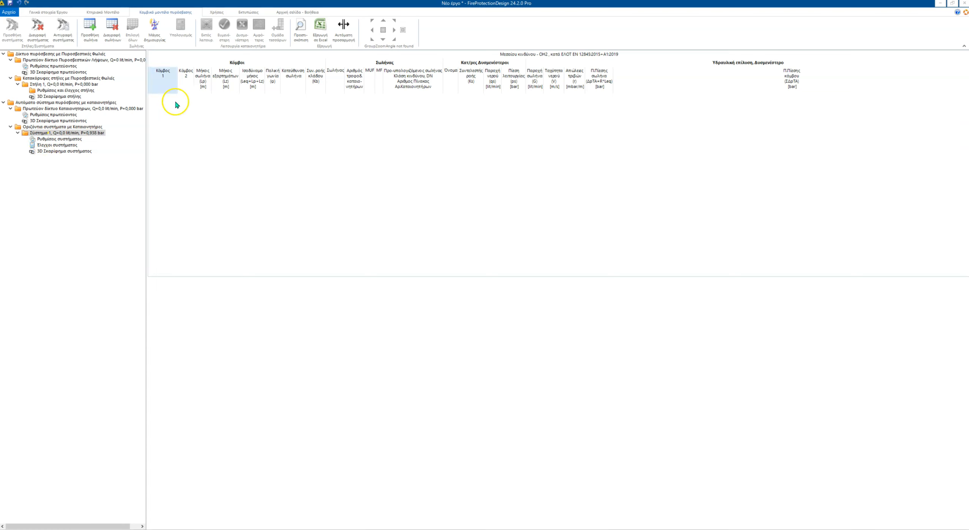
left_click(155, 36)
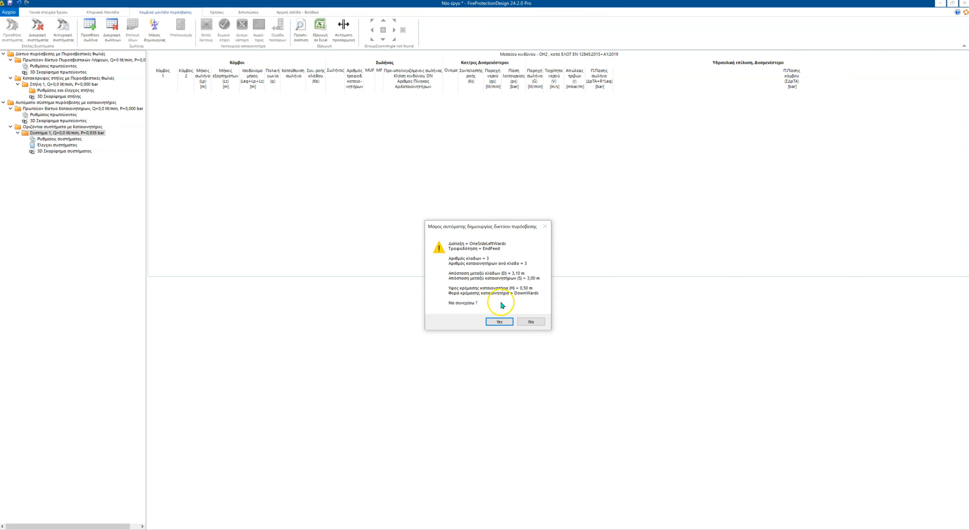
left_click(499, 322)
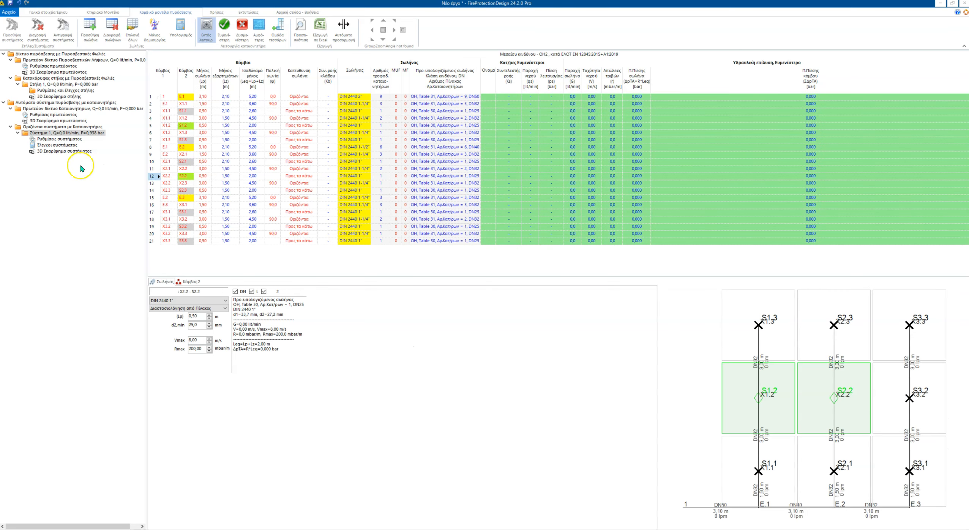
- Open the 3D sketch of Σύστημα 1 and inspect the generated sprinkler network from different angles
left_click(42, 153)
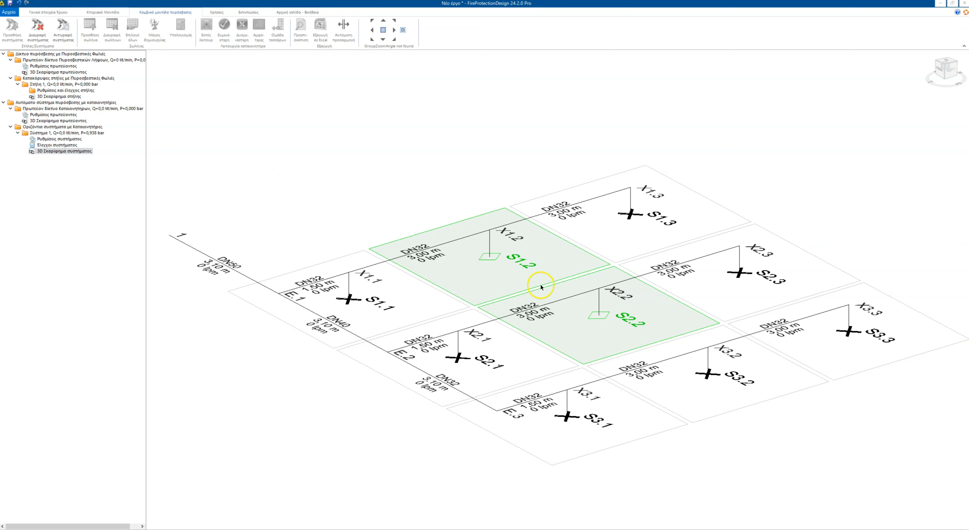
scroll(513, 253, "down", 3)
middle_click_drag(541, 354, 547, 335)
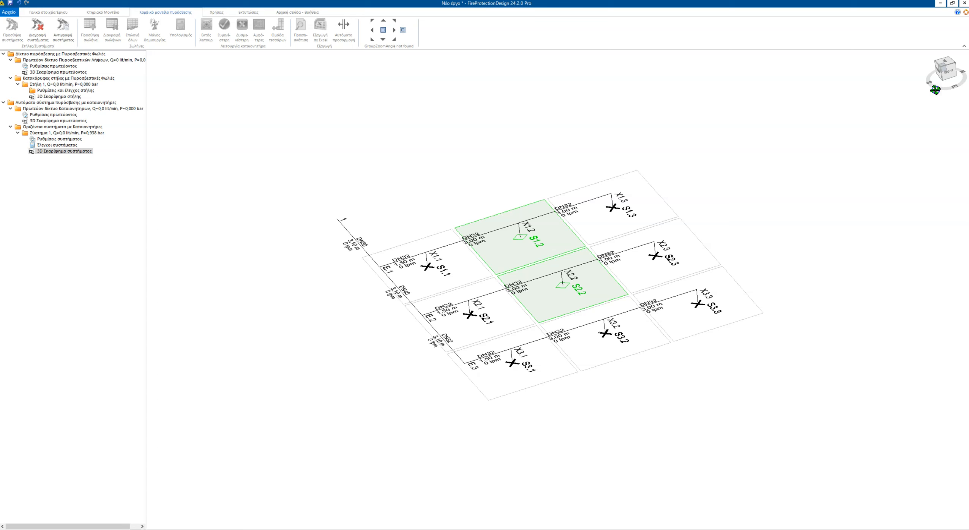
mouse_move(512, 290)
left_mouse_down()
mouse_move(685, 227)
mouse_move(329, 253)
mouse_move(451, 329)
left_mouse_up()
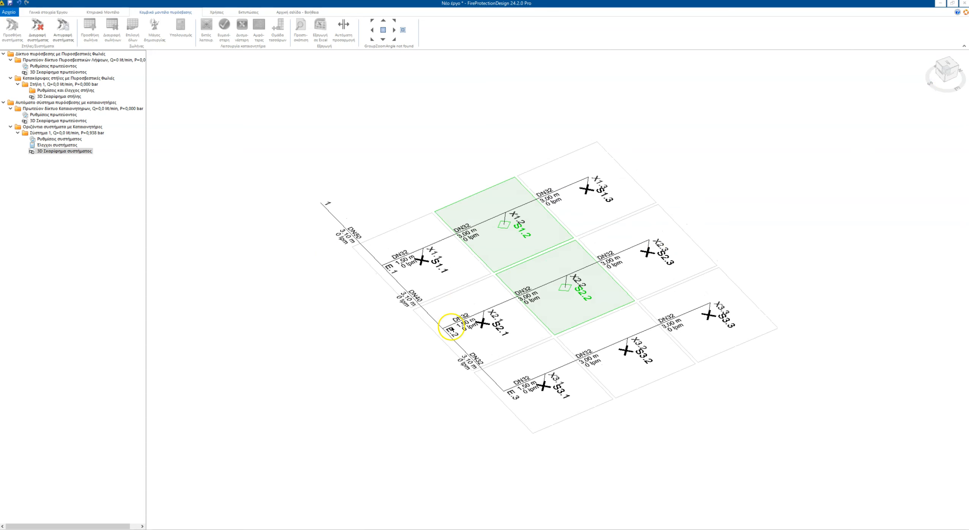
scroll(495, 342, "up", 2)
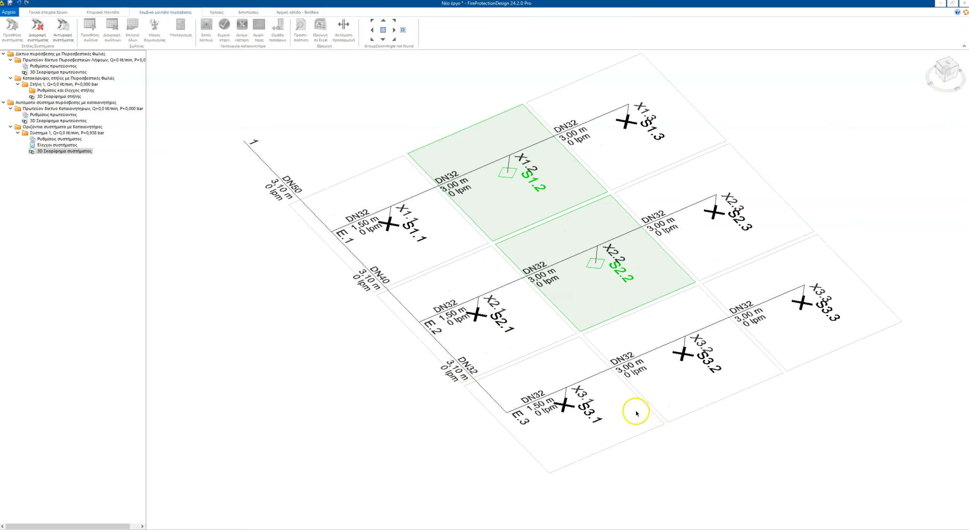